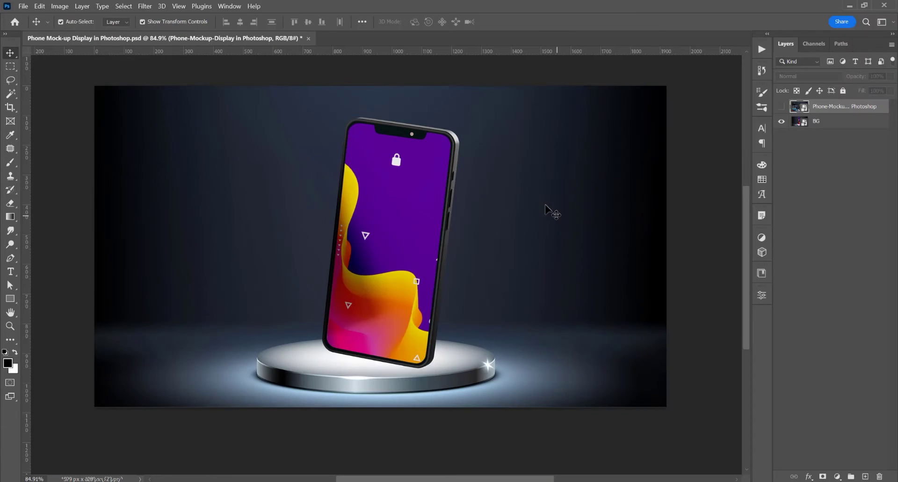
Draw a white rectangle over the phone screen with the Rectangle Tool
scroll(545, 204, "up", 2)
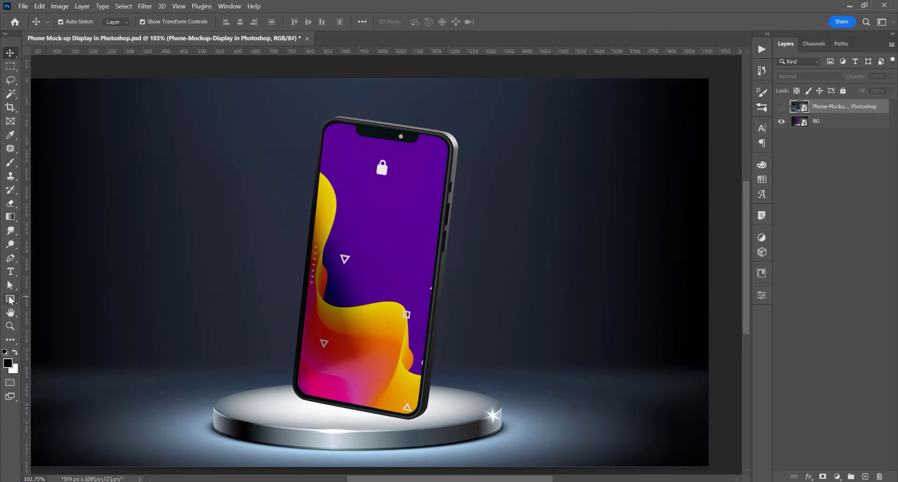
left_click(10, 300)
left_click(65, 302)
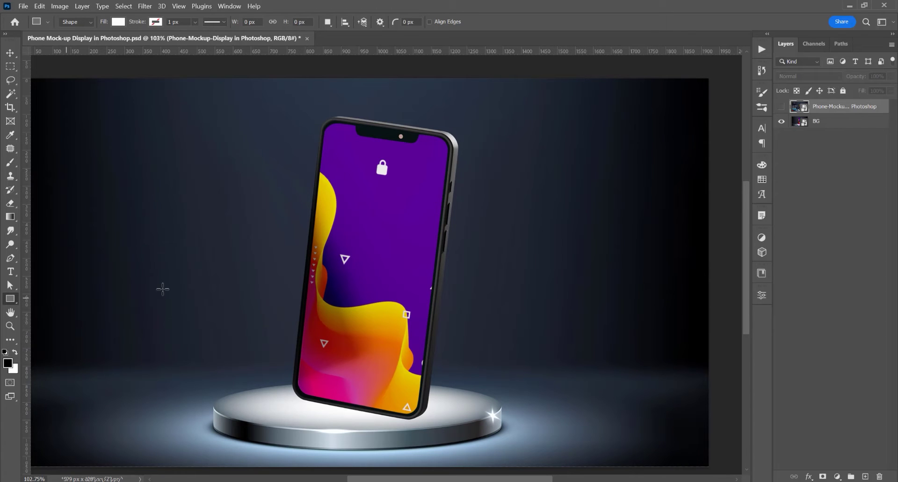
left_click_drag(322, 124, 455, 416)
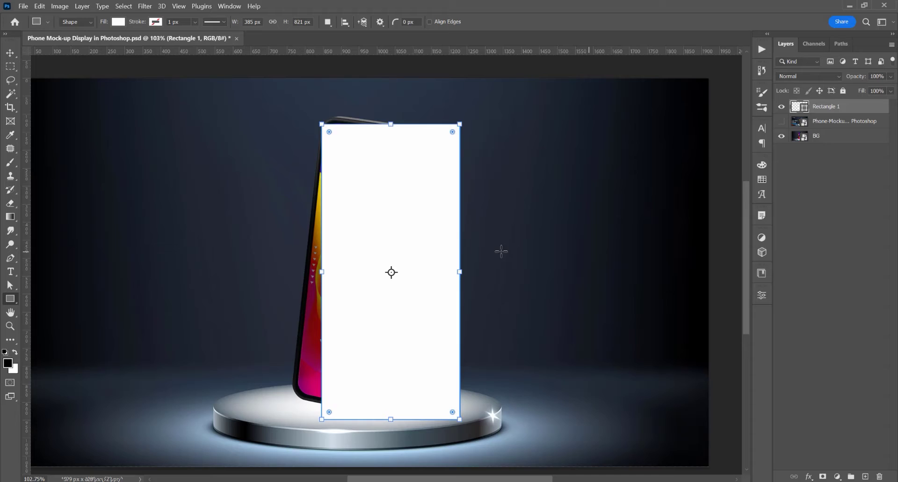
Convert the Rectangle 1 layer to a smart object and rename it 'Image here'
scroll(429, 226, "up", 2)
key("v")
right_click(859, 108)
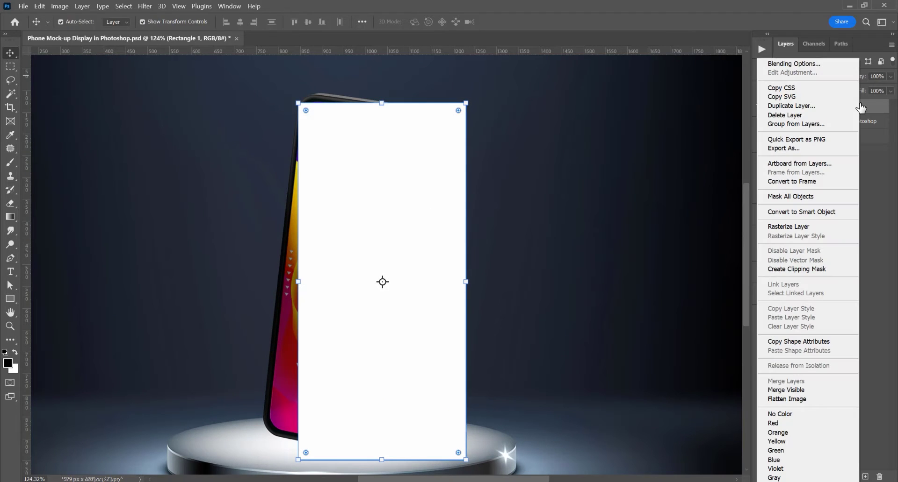
left_click(826, 211)
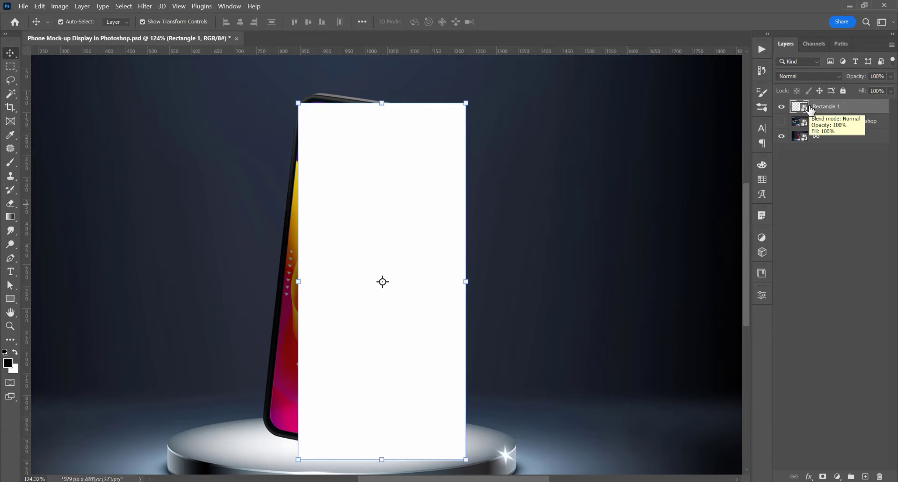
double_click(826, 107)
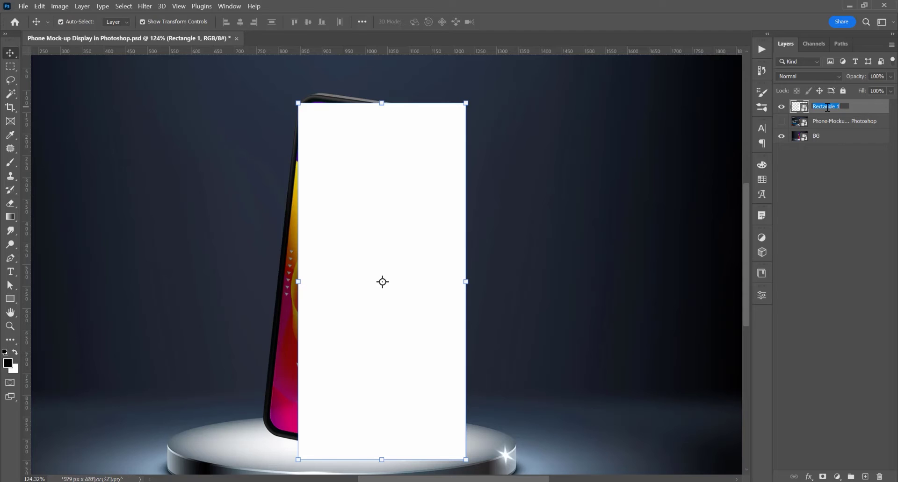
type("Image here")
key("Return")
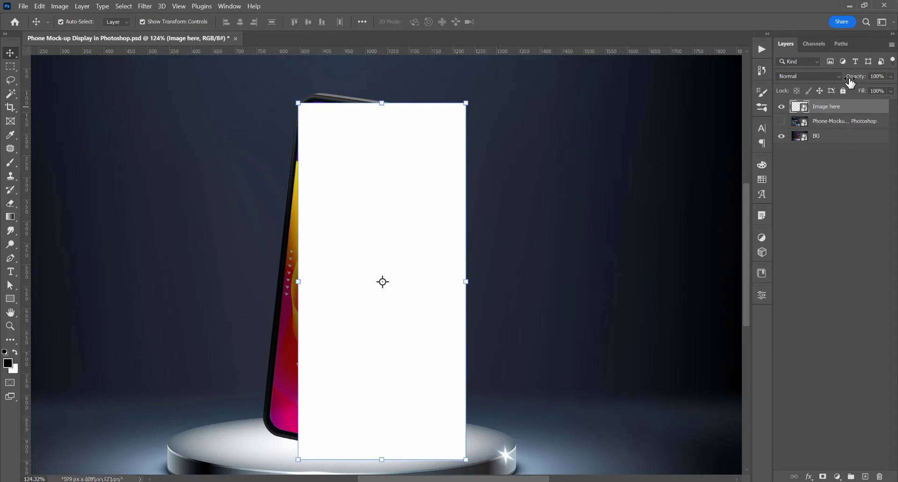
Lower the white rectangle layer's opacity to 45%
left_click_drag(850, 82, 824, 84)
scroll(442, 308, "down", 2)
scroll(441, 308, "right", 1)
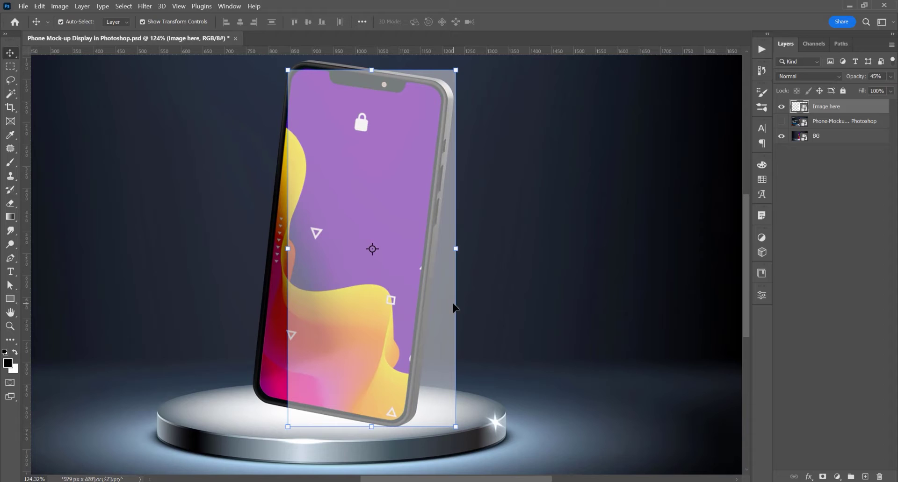
scroll(393, 229, "up", 1)
scroll(338, 356, "down", 5)
scroll(334, 332, "left", 1)
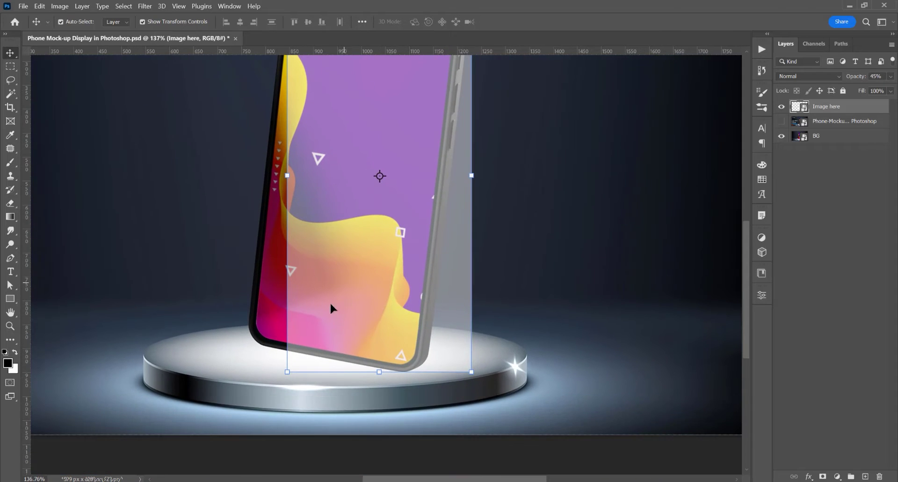
scroll(302, 330, "up", 5)
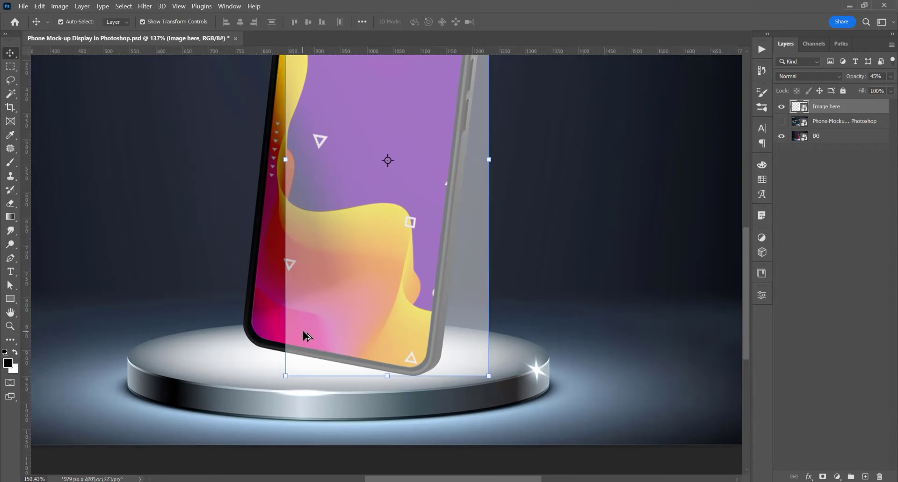
scroll(308, 337, "up", 1)
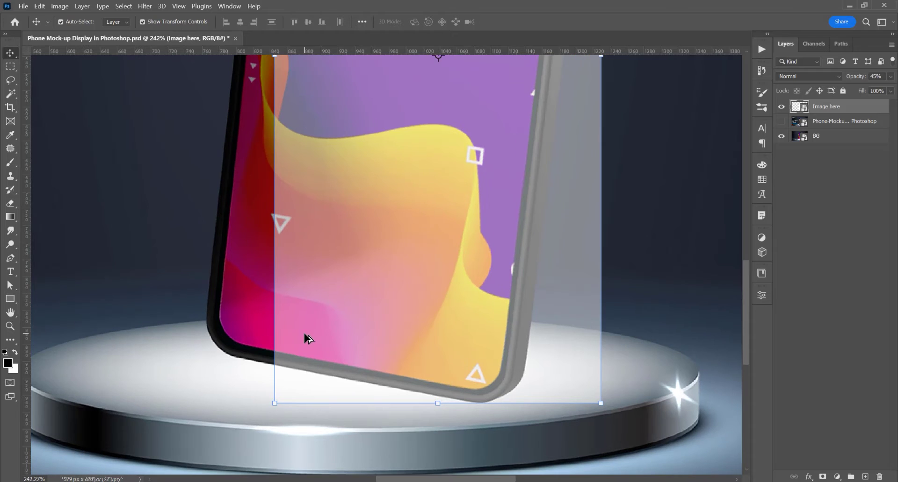
Distort the layer's corners onto the tilted screen corners, apply it, and hide Image here
key("ctrl")
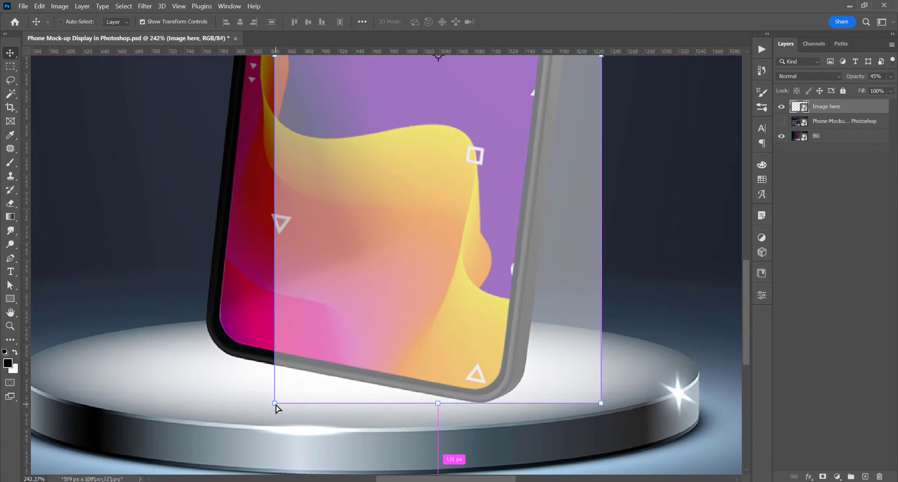
left_click_drag(275, 405, 210, 344)
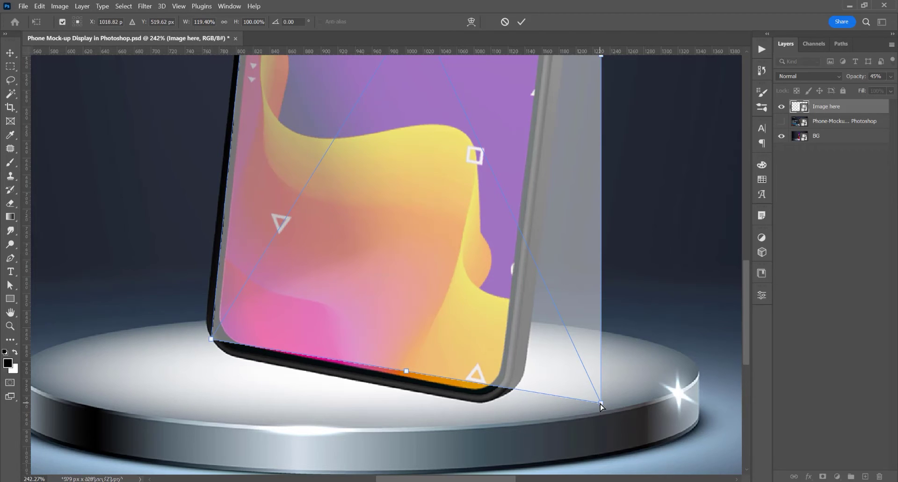
left_click_drag(601, 406, 513, 384)
scroll(377, 310, "down", 5)
scroll(358, 159, "up", 3)
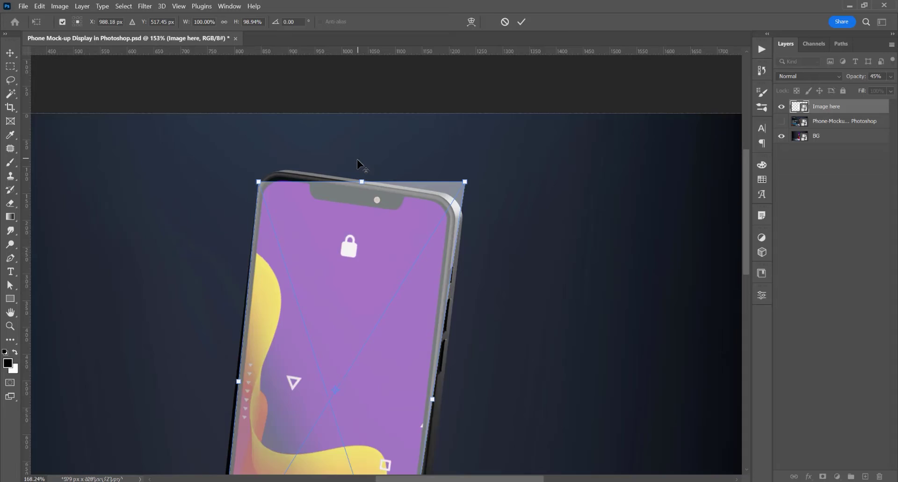
scroll(357, 159, "up", 2)
left_click_drag(225, 189, 230, 179)
scroll(502, 189, "down", 5)
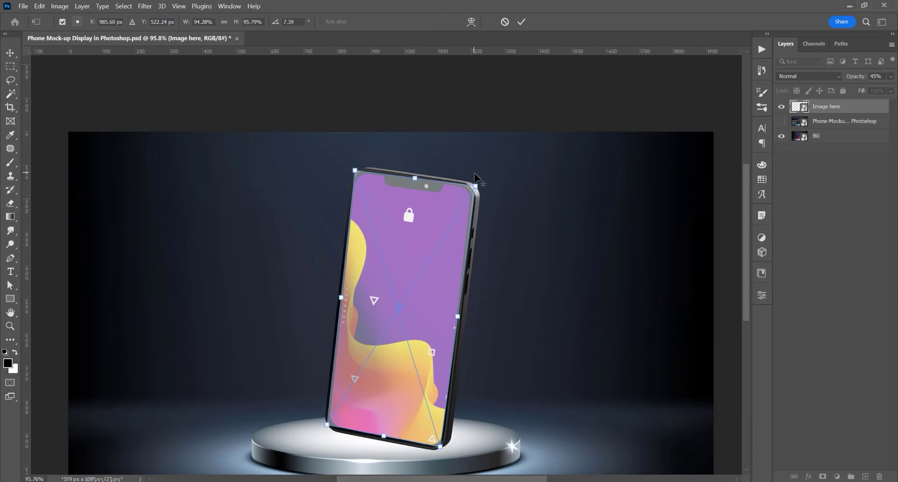
key("Return")
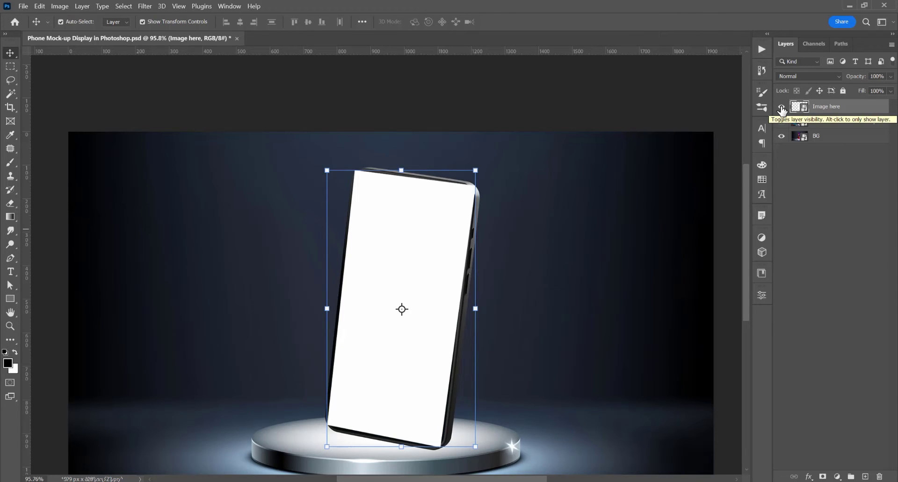
left_click(781, 110)
scroll(521, 365, "up", 2)
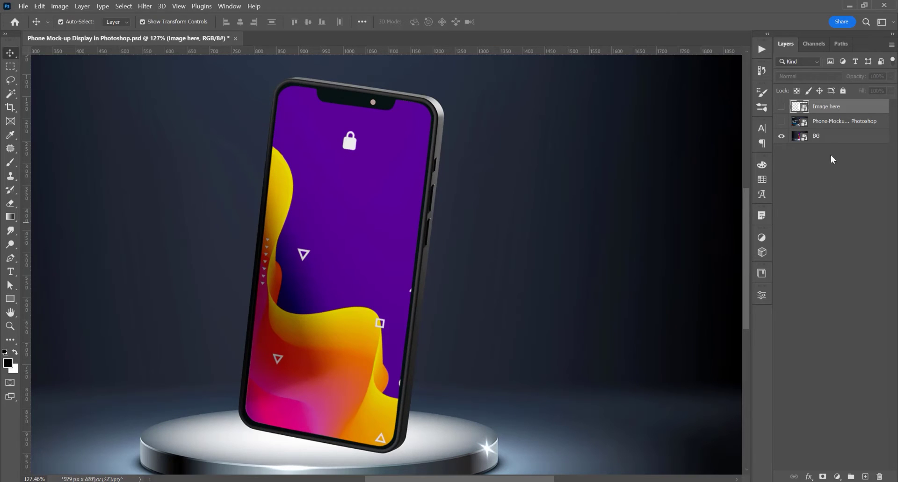
Select the BG layer and set the Pen tool to Path mode
left_click(831, 139)
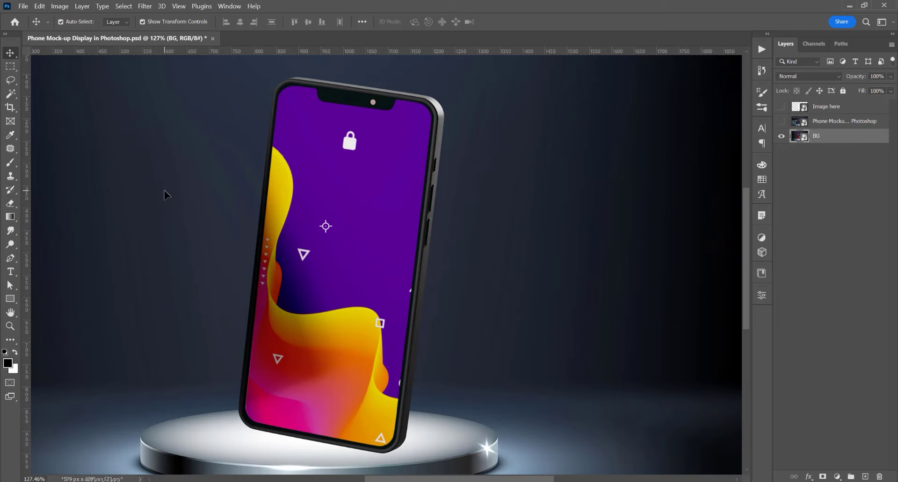
key("p")
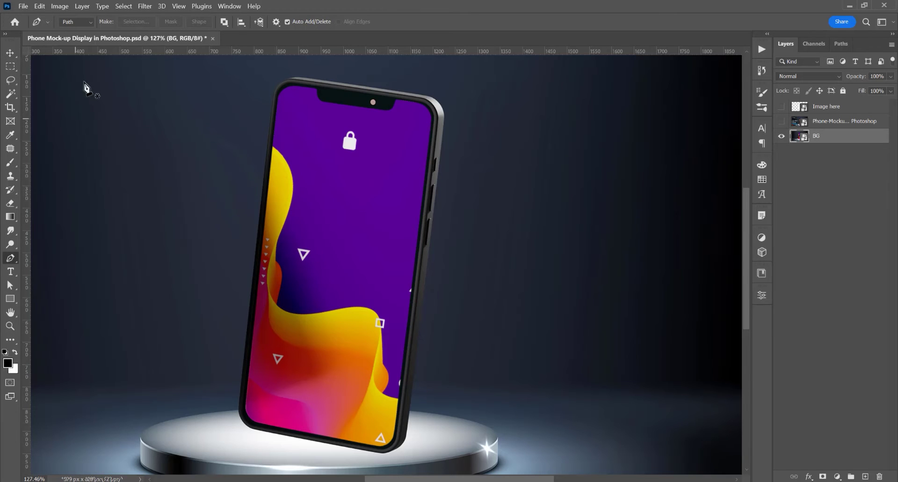
left_click(77, 23)
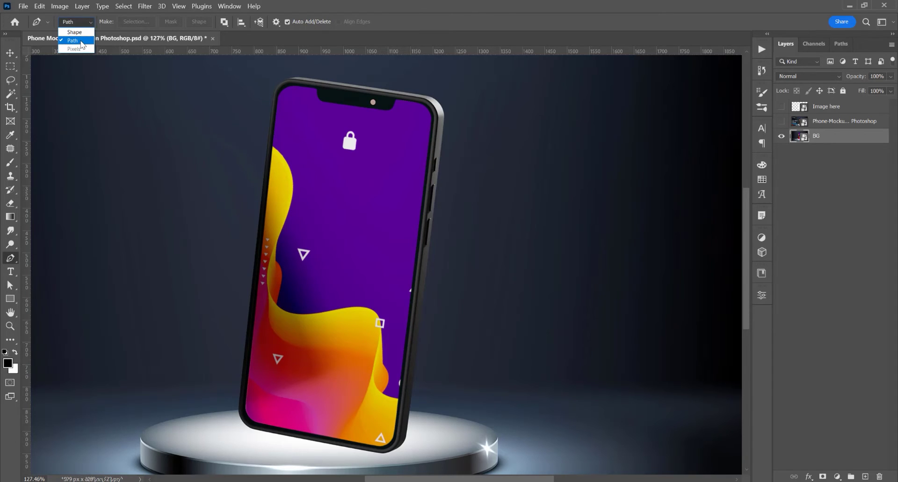
left_click(82, 43)
scroll(369, 439, "up", 3)
scroll(369, 435, "up", 5)
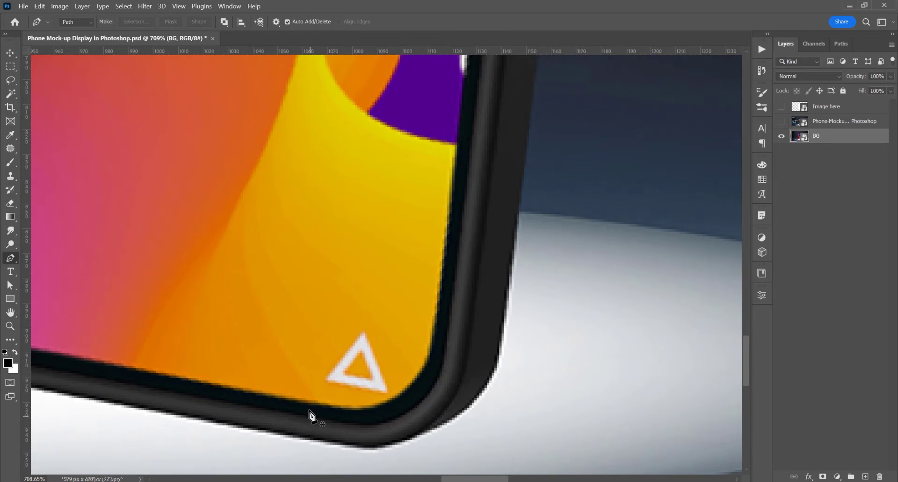
Start the path along the screen's bottom edge, curving around the bottom-right rounded corner
left_click(310, 406)
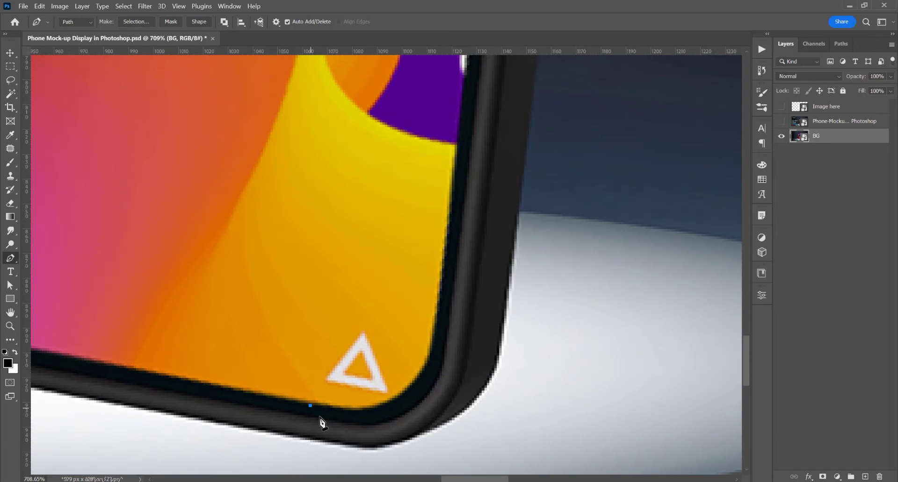
left_click_drag(432, 348, 453, 257)
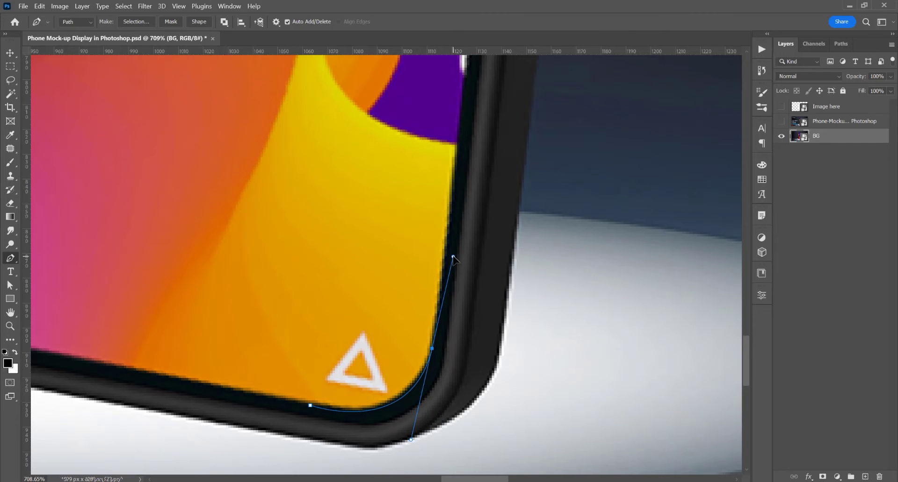
scroll(433, 333, "up", 1)
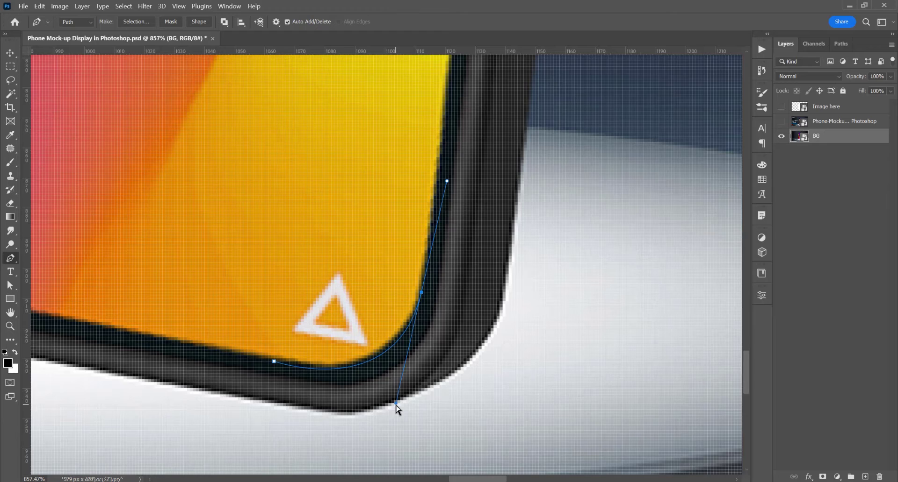
mouse_move(397, 408)
left_mouse_down()
mouse_move(372, 401)
mouse_move(394, 408)
left_mouse_up()
scroll(388, 309, "up", 3)
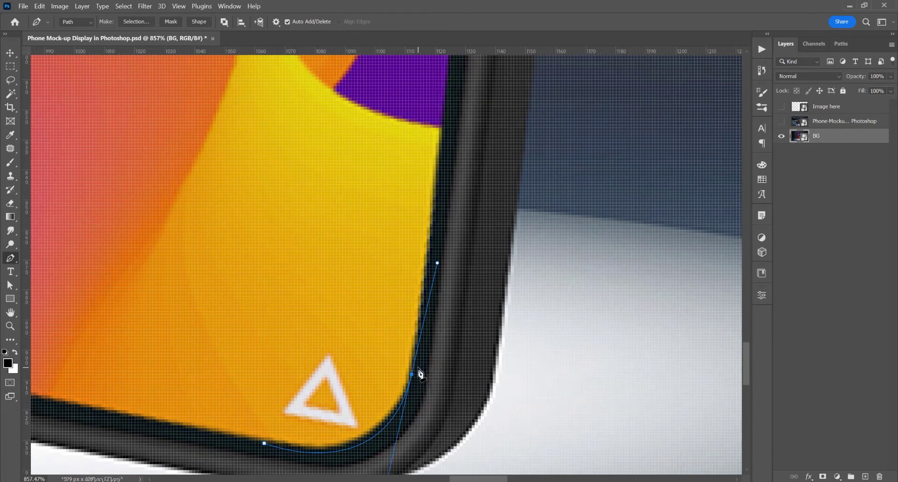
scroll(420, 374, "down", 2)
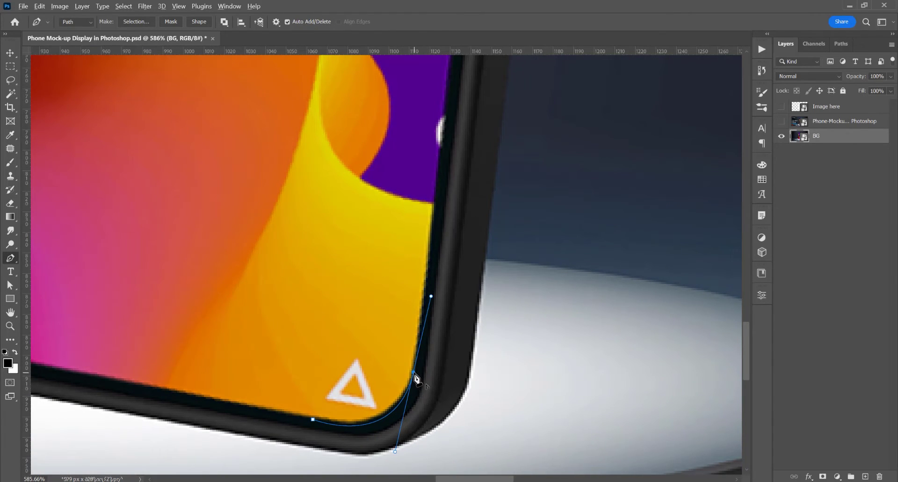
left_click(414, 372, "alt")
scroll(414, 388, "down", 3)
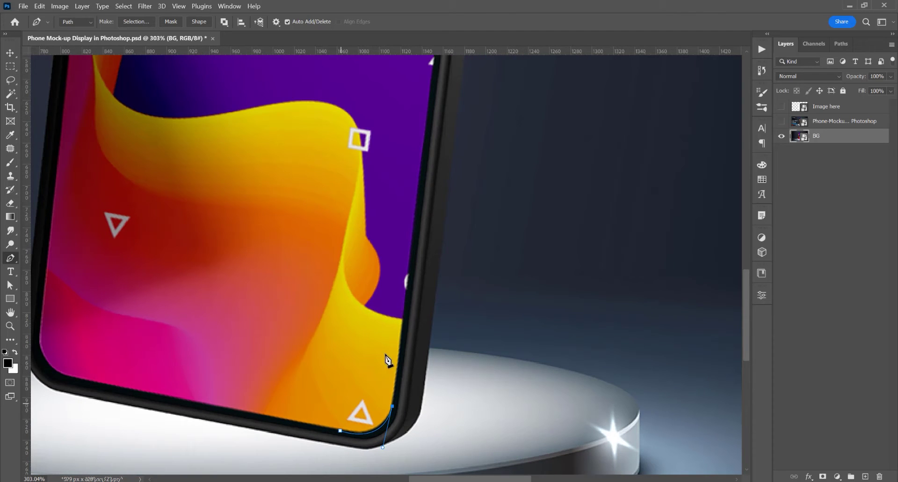
scroll(411, 412, "down", 2)
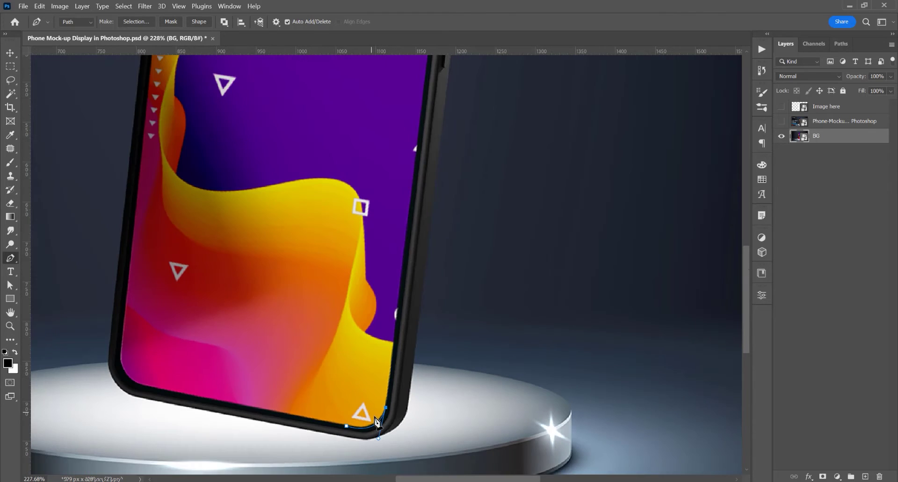
scroll(420, 271, "up", 3)
scroll(415, 213, "up", 3)
Continue the path past the notch and top rounded corner, back to the bottom corner
left_click(415, 213)
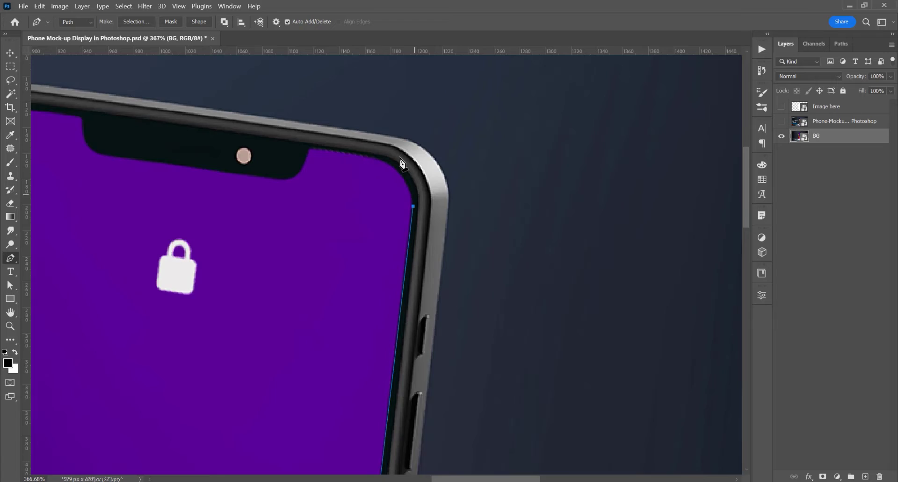
scroll(376, 161, "up", 3)
left_click_drag(385, 164, 333, 140)
left_click(385, 164, "alt")
scroll(272, 148, "up", 2)
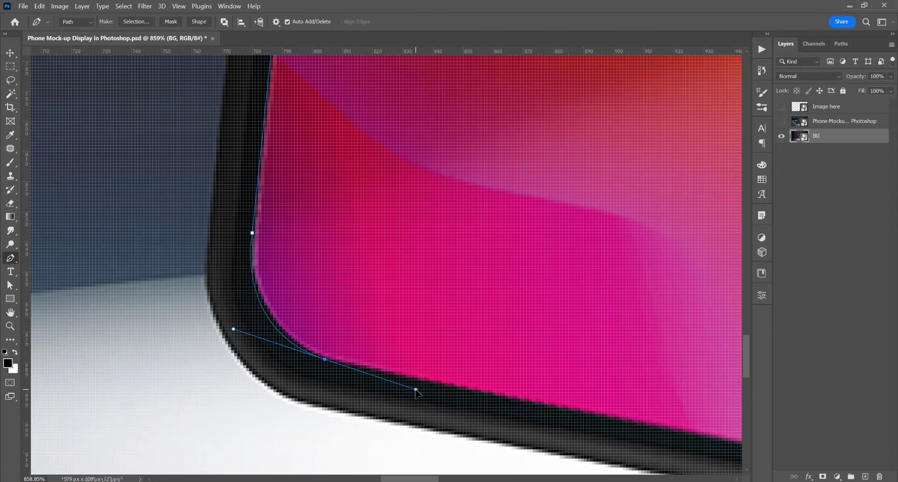
left_click(330, 367)
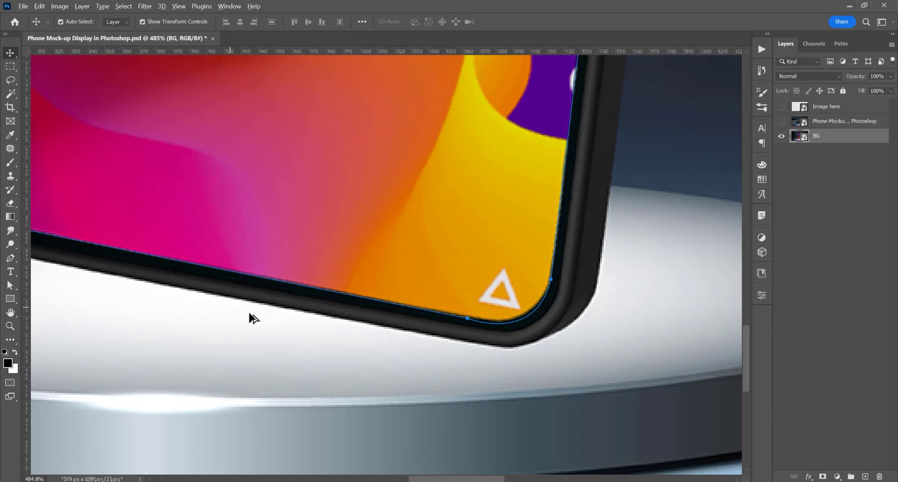
scroll(249, 317, "down", 8)
scroll(285, 259, "up", 5)
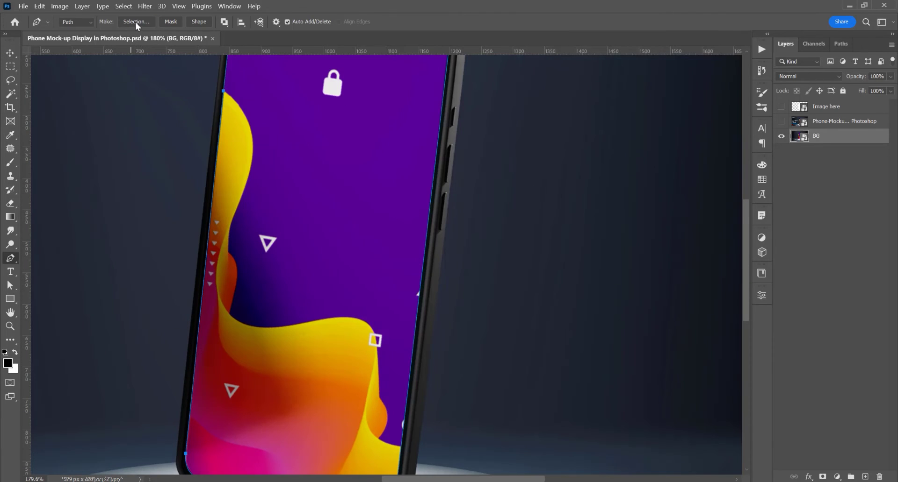
Convert the traced path into a selection with 0 feather
left_click(136, 21)
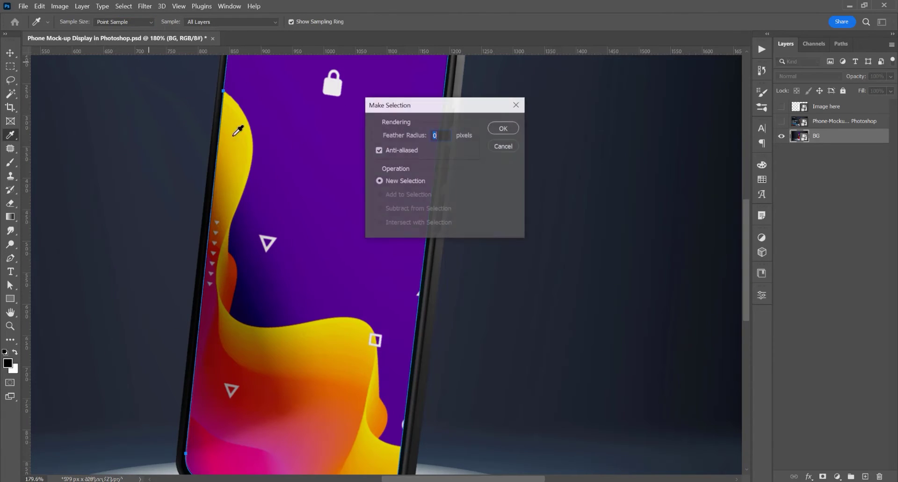
left_click(503, 128)
scroll(324, 253, "down", 2)
Show Image here, hide the original screen artwork layer, and mask Image here to the selection
left_click(780, 106)
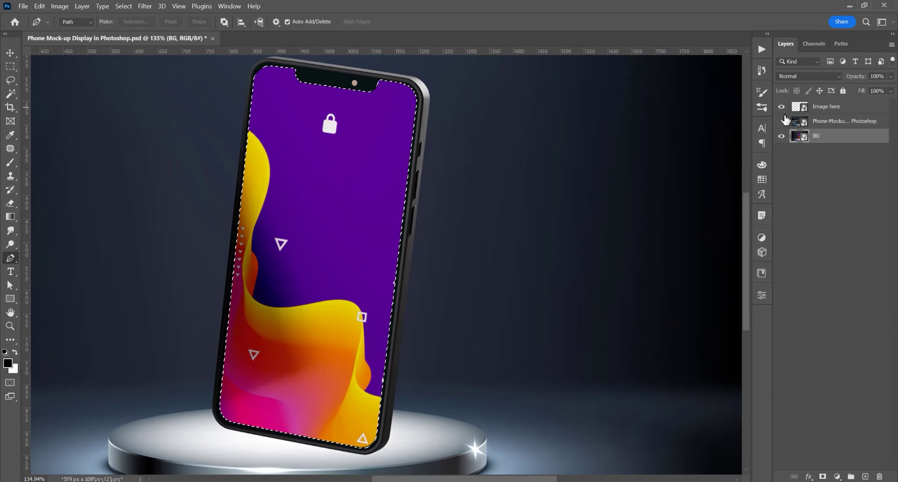
left_click(781, 121)
left_click(825, 107)
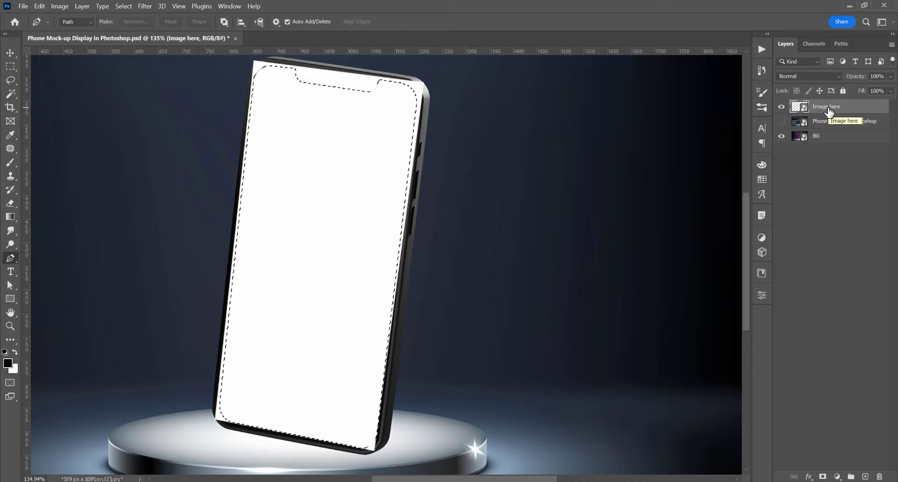
left_click(823, 478)
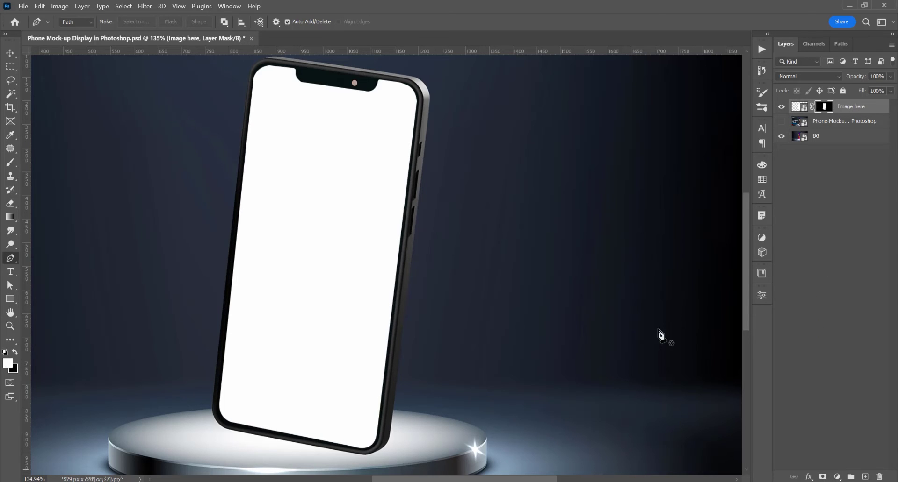
Open the Image here smart object and place img.jpg embedded, scaled down to fit
double_click(800, 107)
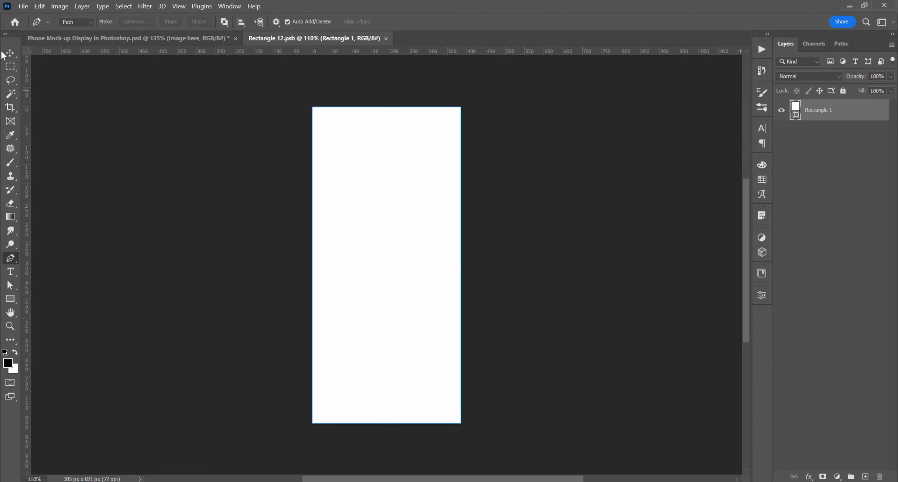
left_click(10, 52)
left_click(23, 6)
left_click(51, 223)
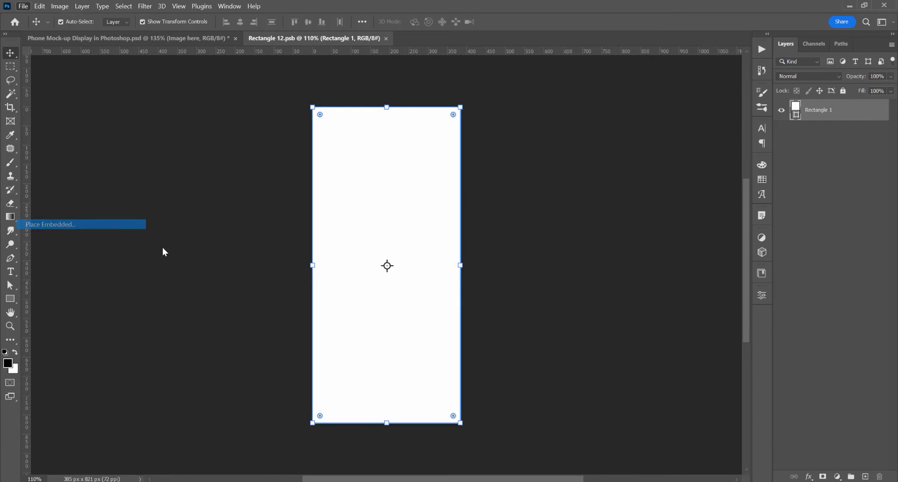
left_click(272, 121)
left_click(659, 405)
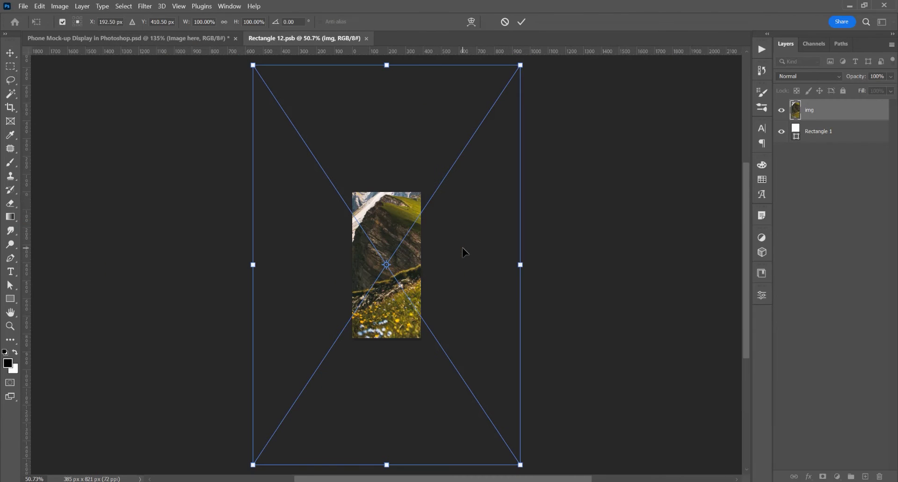
left_click_drag(516, 477, 429, 352)
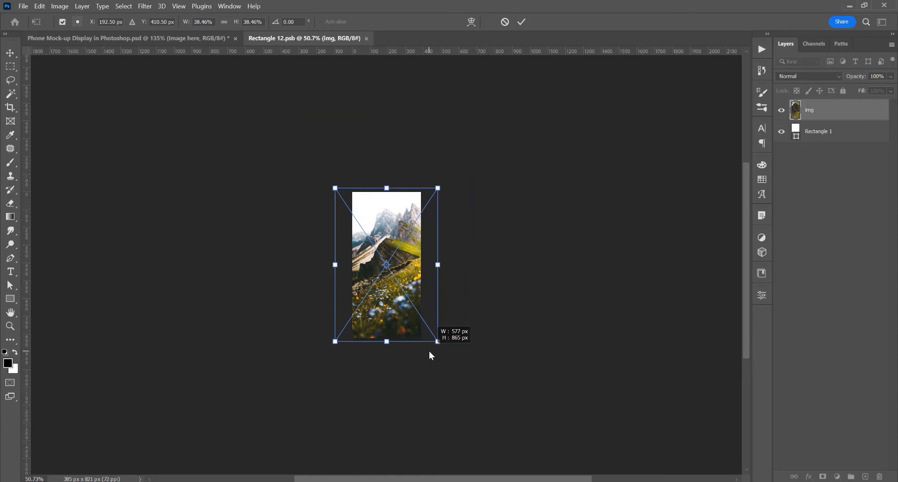
key("Return")
Save the smart object contents and close the Rectangle 12.psb tab
scroll(494, 348, "up", 3)
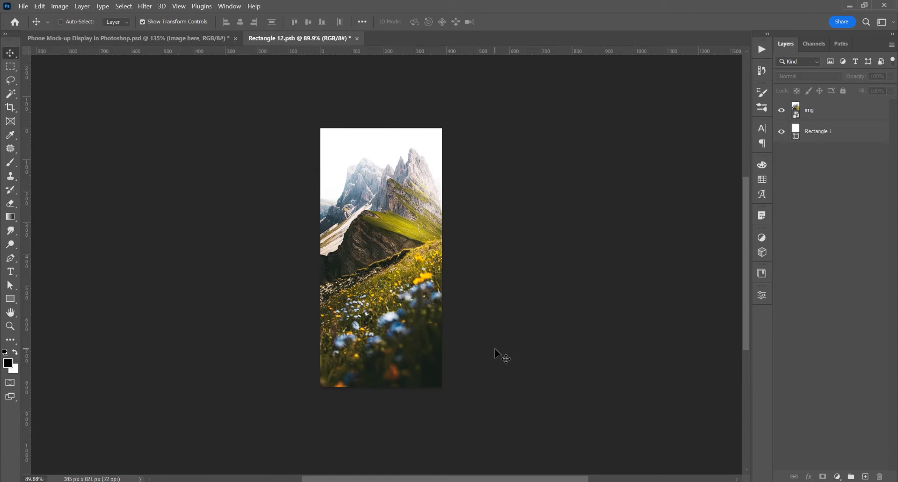
key("ctrl+s")
left_click(353, 38)
Fit the mockup to the window, zoom in on the screen edge, and target the Image here mask
key("ctrl+0")
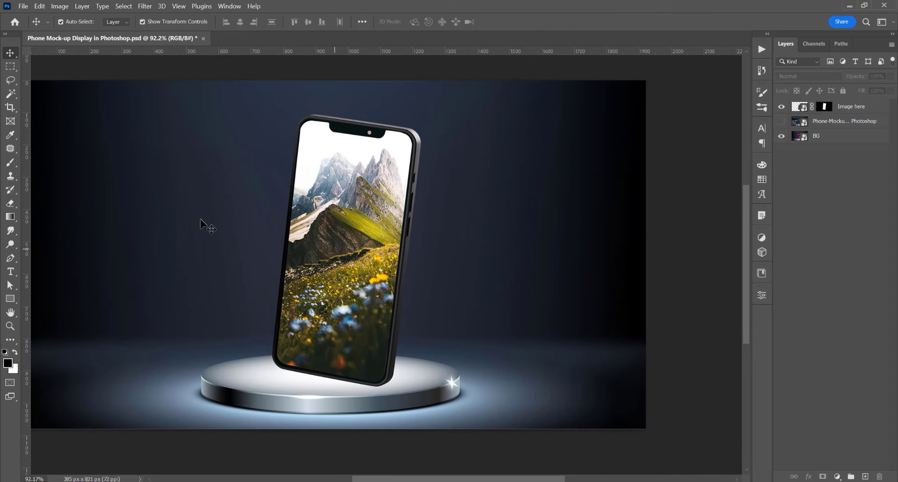
scroll(372, 211, "down", 2)
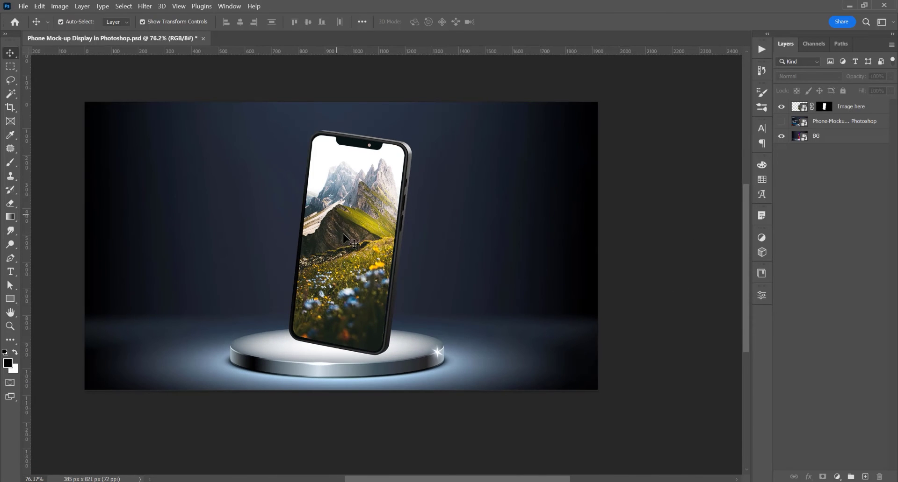
scroll(344, 234, "up", 9)
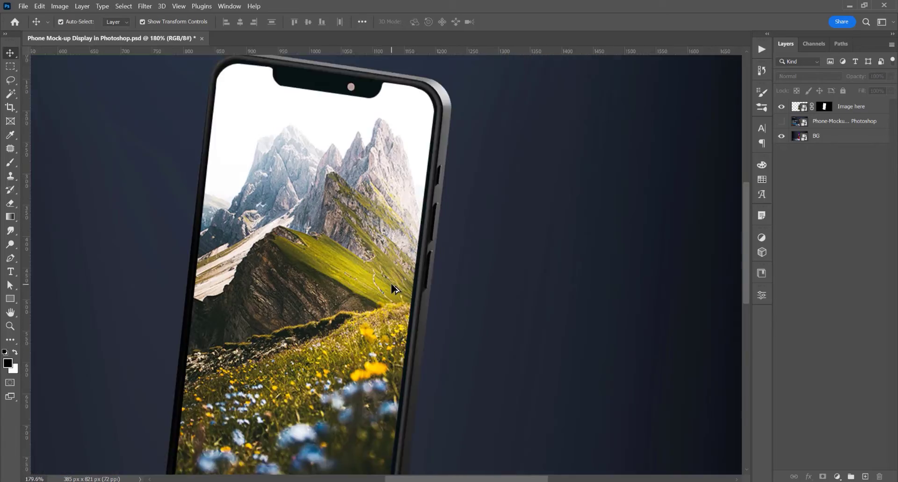
scroll(394, 290, "up", 4)
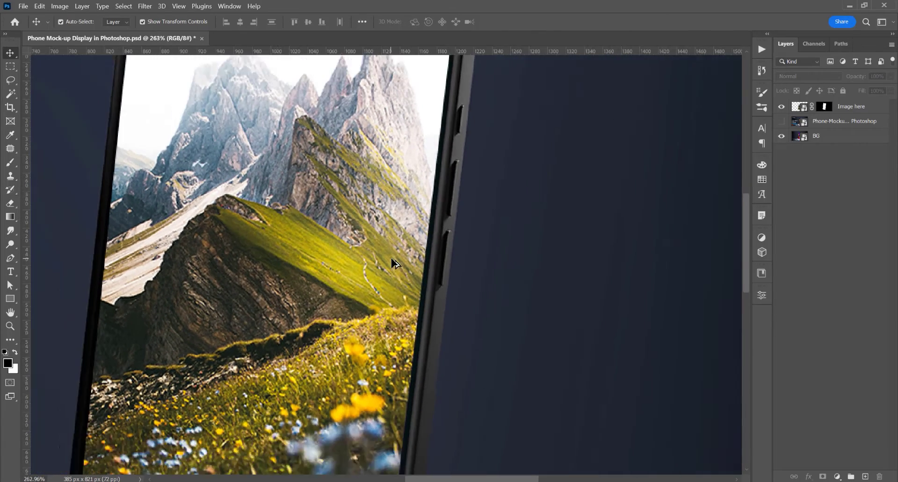
scroll(391, 258, "up", 1)
left_click(824, 107)
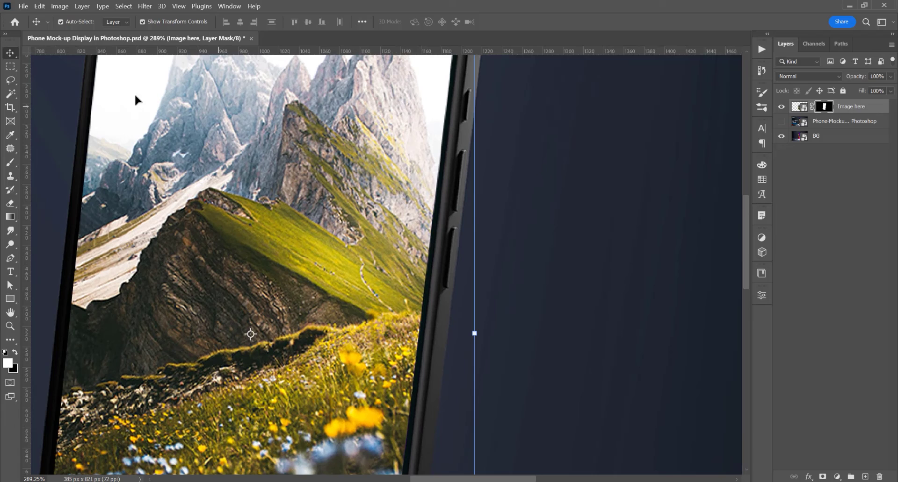
left_click(10, 79)
Choose the Lasso tool, then in Select and Mask set Smooth 33 and Shift Edge +16%
left_click(52, 87)
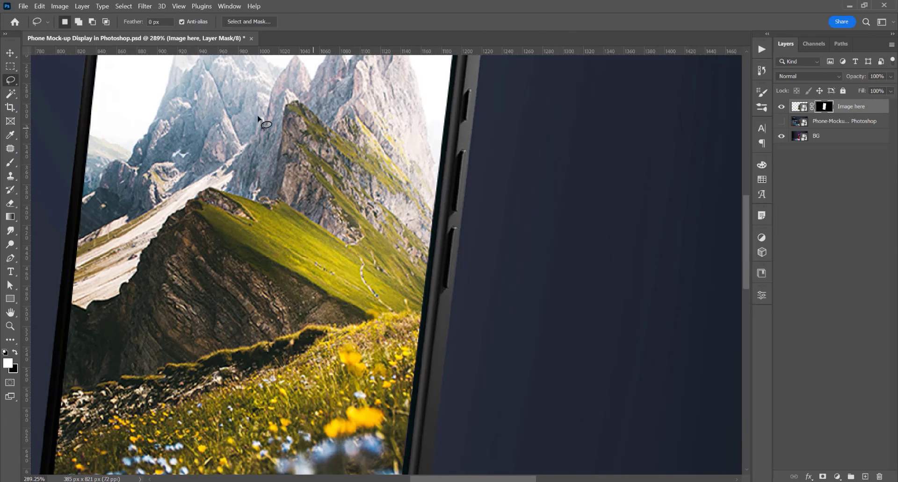
left_click(238, 22)
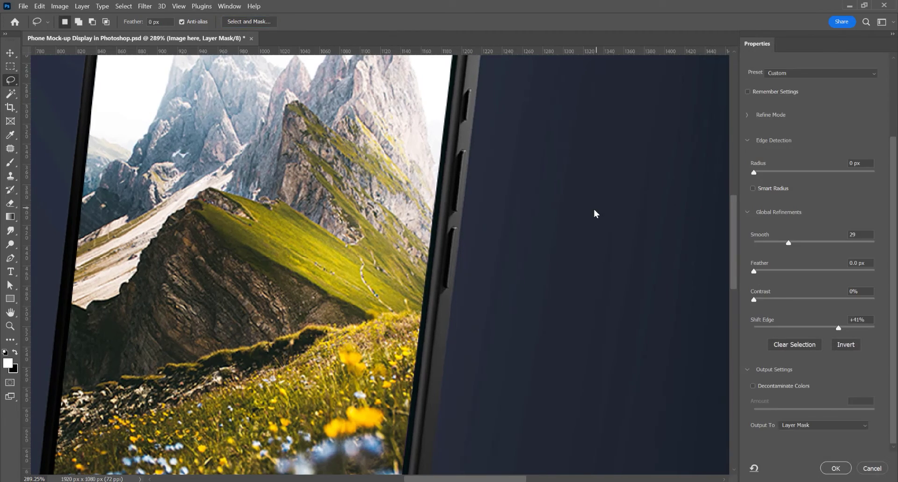
left_click(423, 295)
left_click(425, 293)
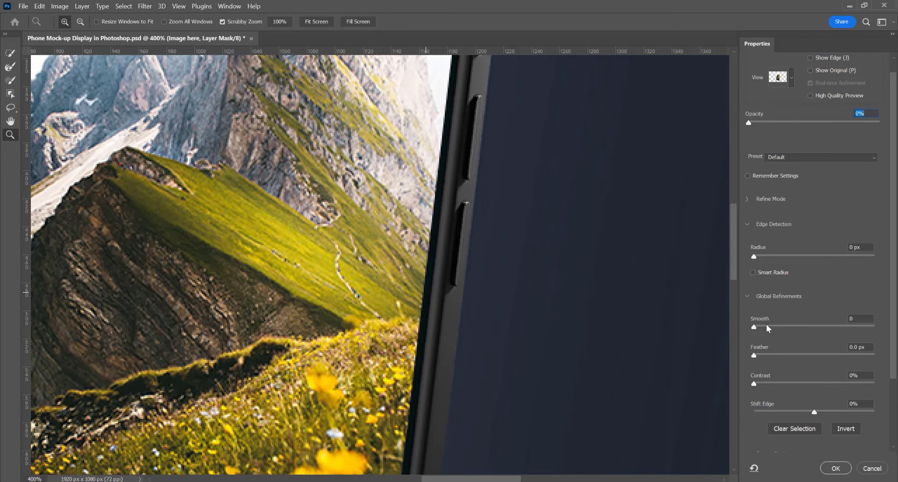
left_click_drag(761, 323, 794, 327)
left_click_drag(765, 408, 774, 408)
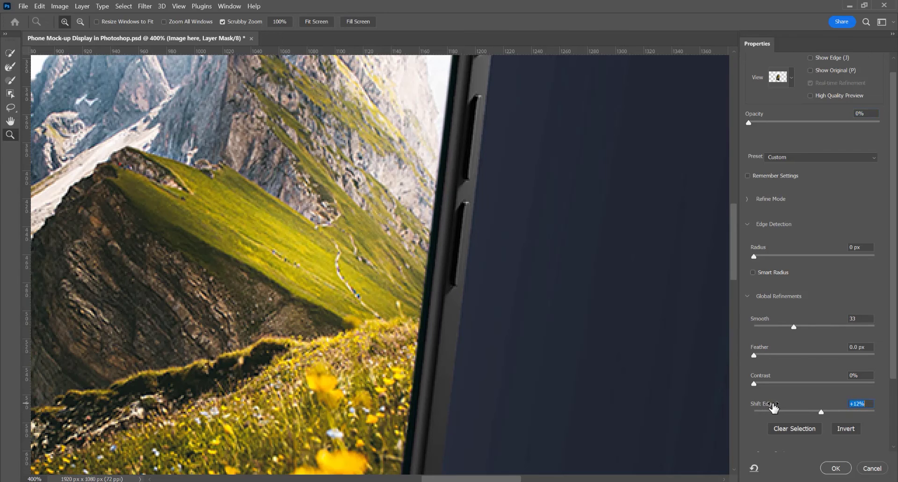
key("Tab")
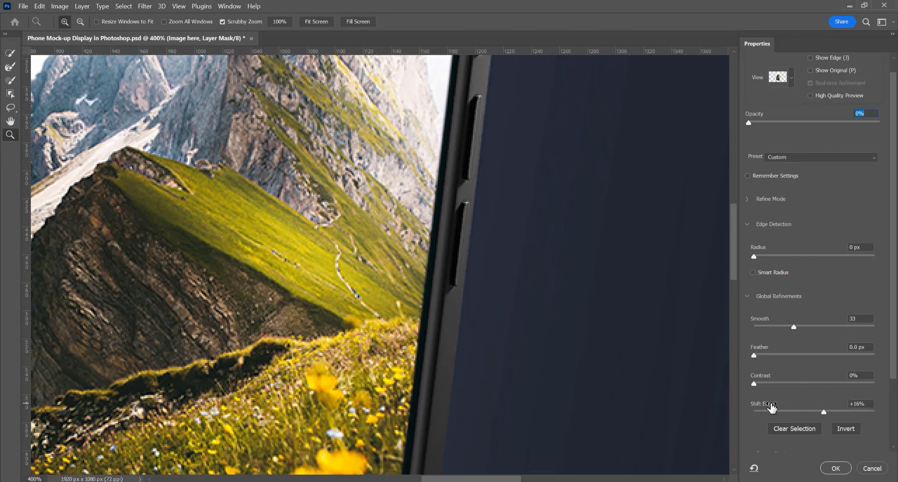
scroll(880, 401, "down", 3)
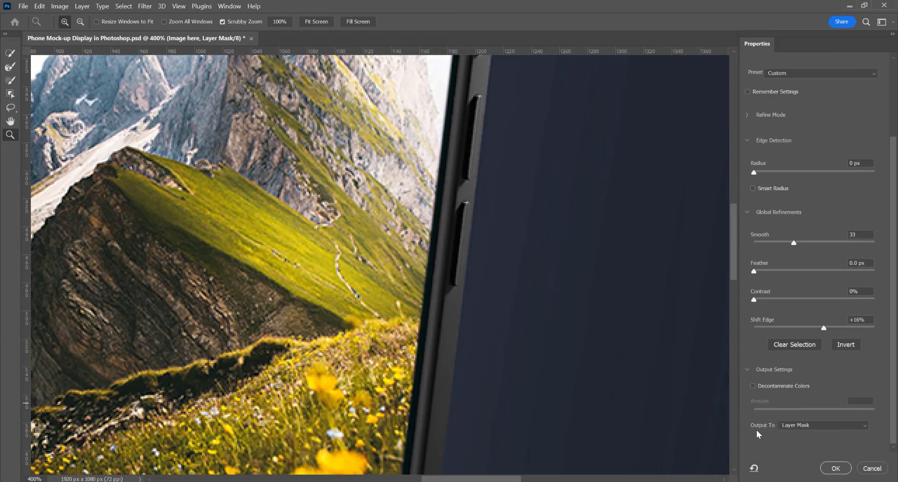
left_click(835, 468)
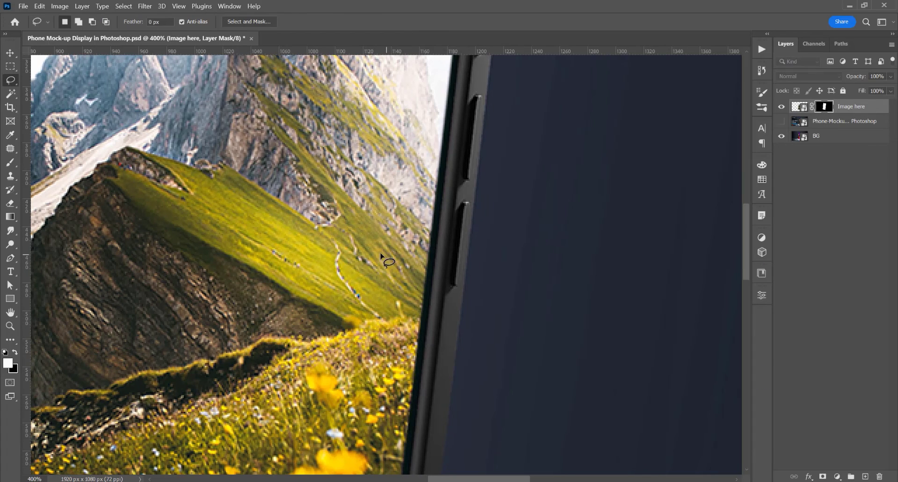
key("ctrl+0")
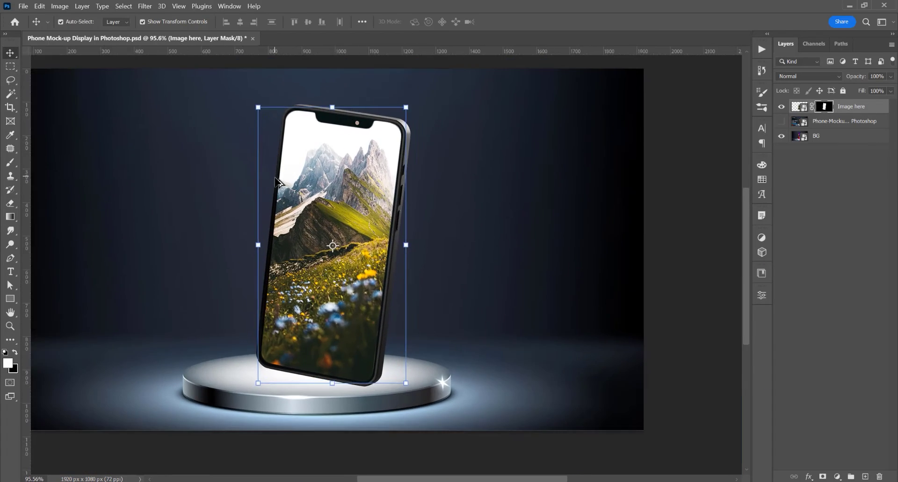
left_click(505, 211)
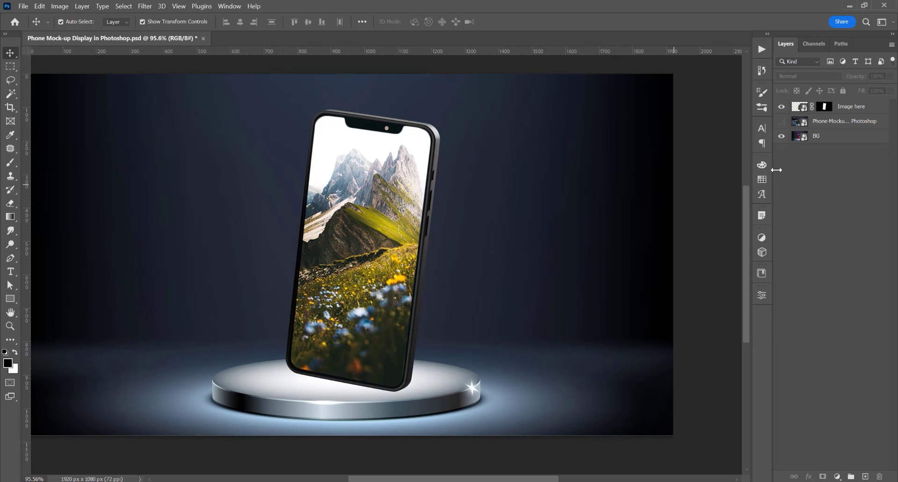
double_click(803, 109)
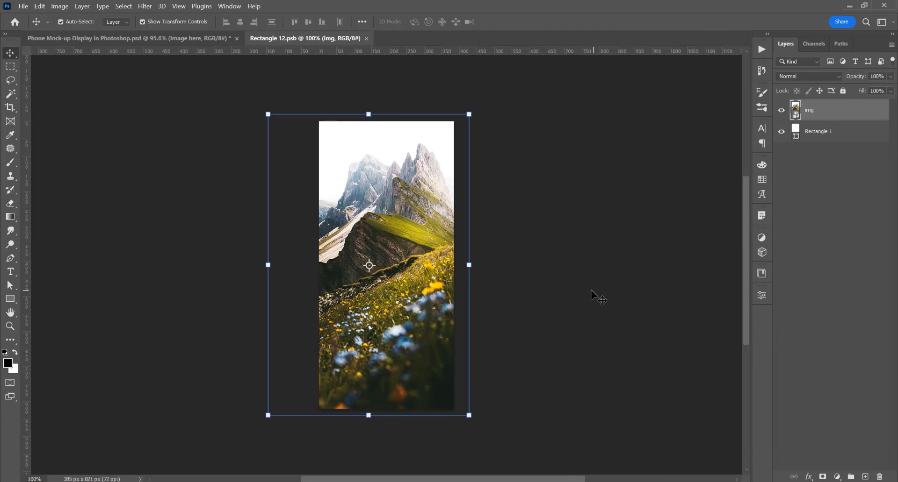
left_click(366, 39)
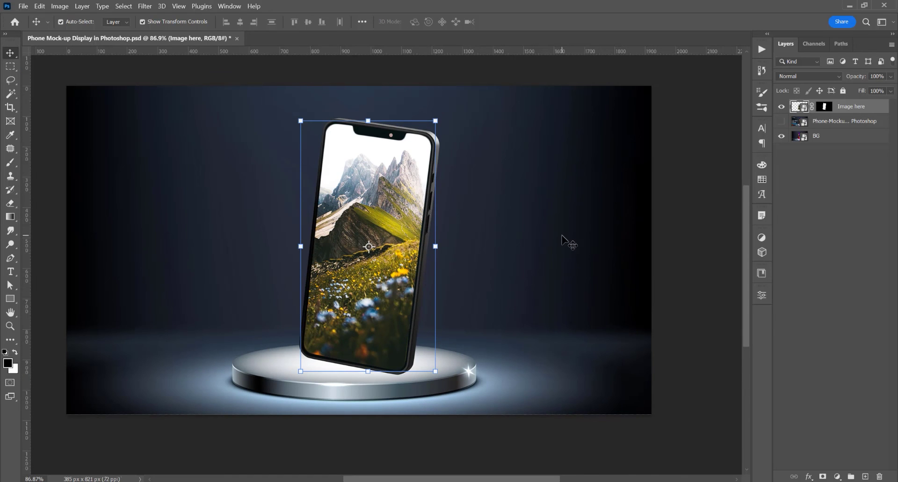
left_click(705, 209)
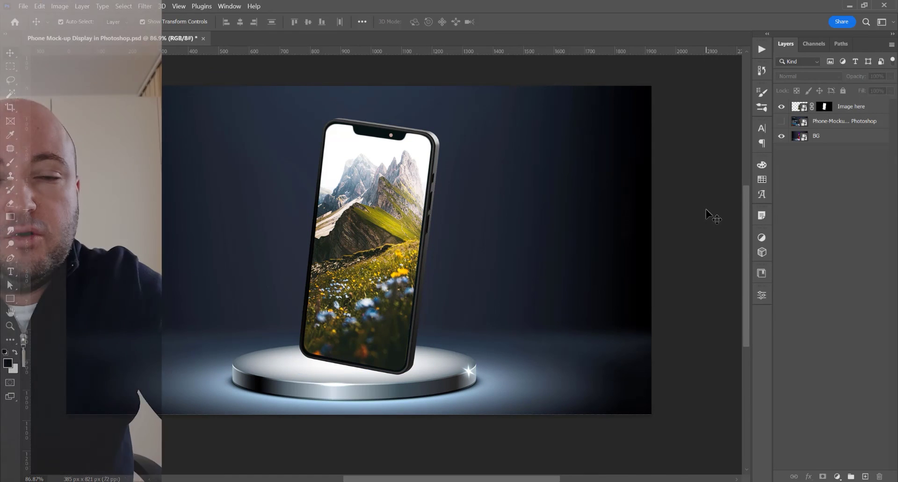